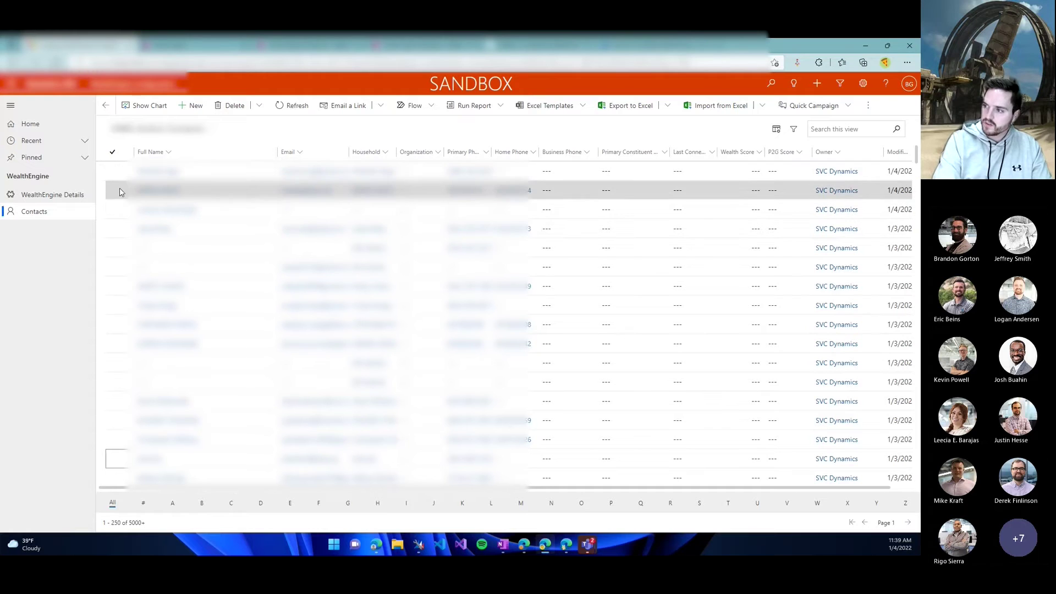
Step: Select the first contact in the list and view the flows available to run on it
{"action": "left_click", "coordinate": [115, 171]}
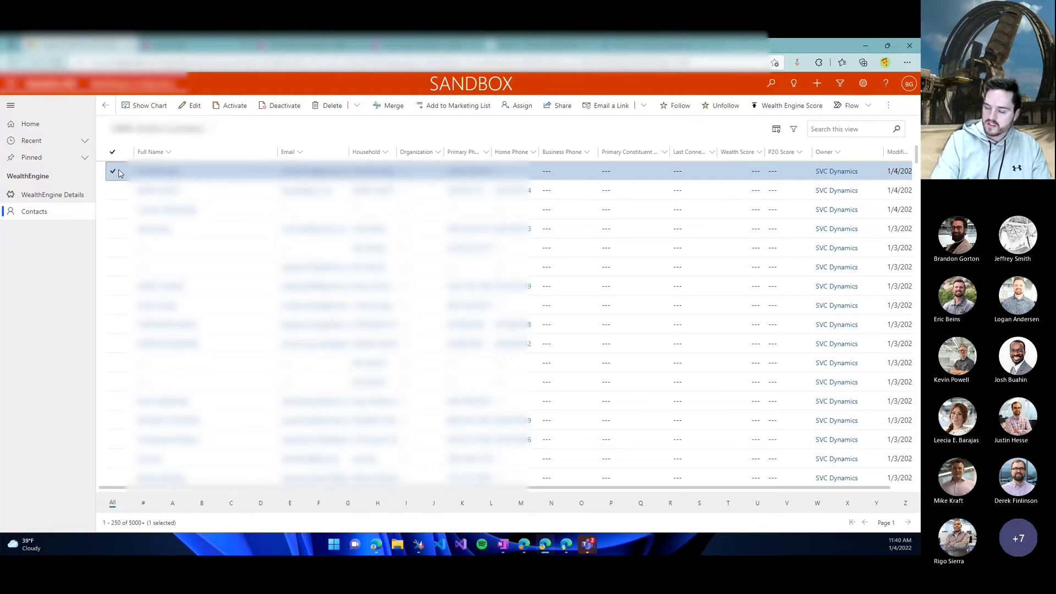
{"action": "left_click", "coordinate": [864, 107]}
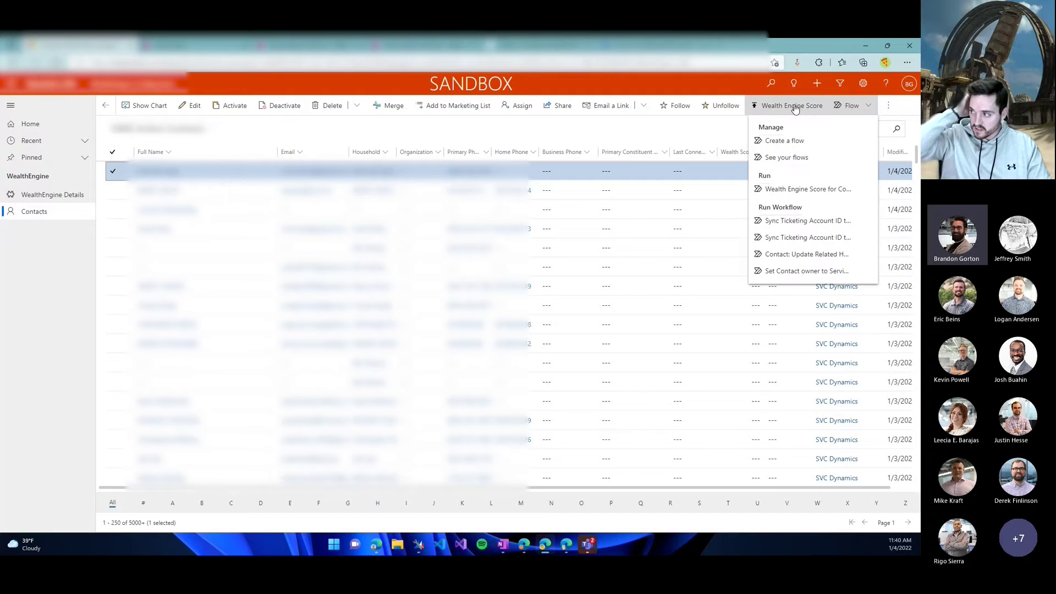
{"action": "left_click", "coordinate": [852, 106]}
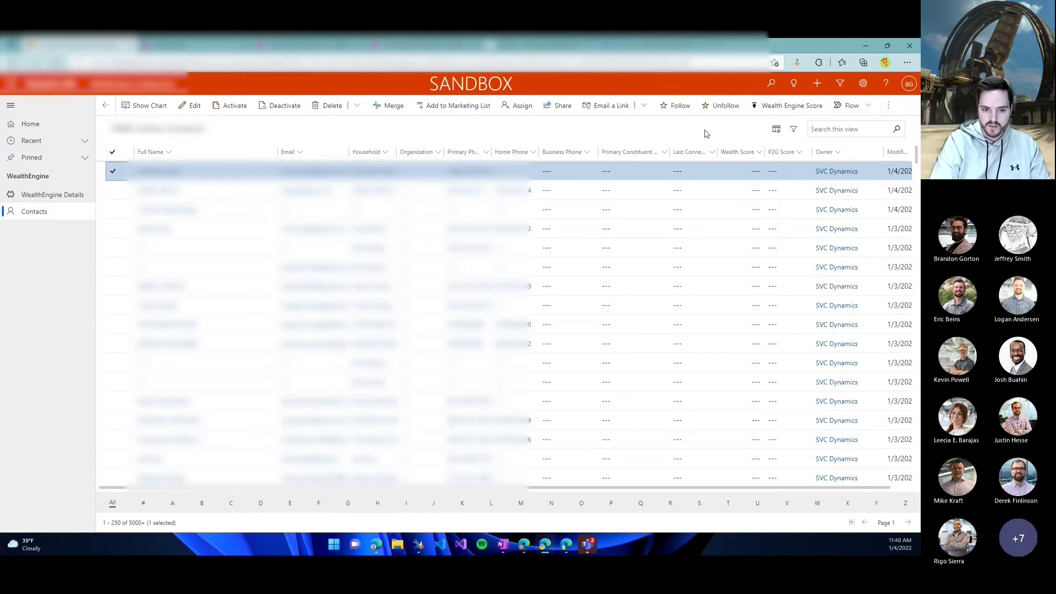
Step: Read the Inogic article on running Microsoft Flow from a custom ribbon button, from the introduction through the script and button steps
{"action": "left_click", "coordinate": [625, 47]}
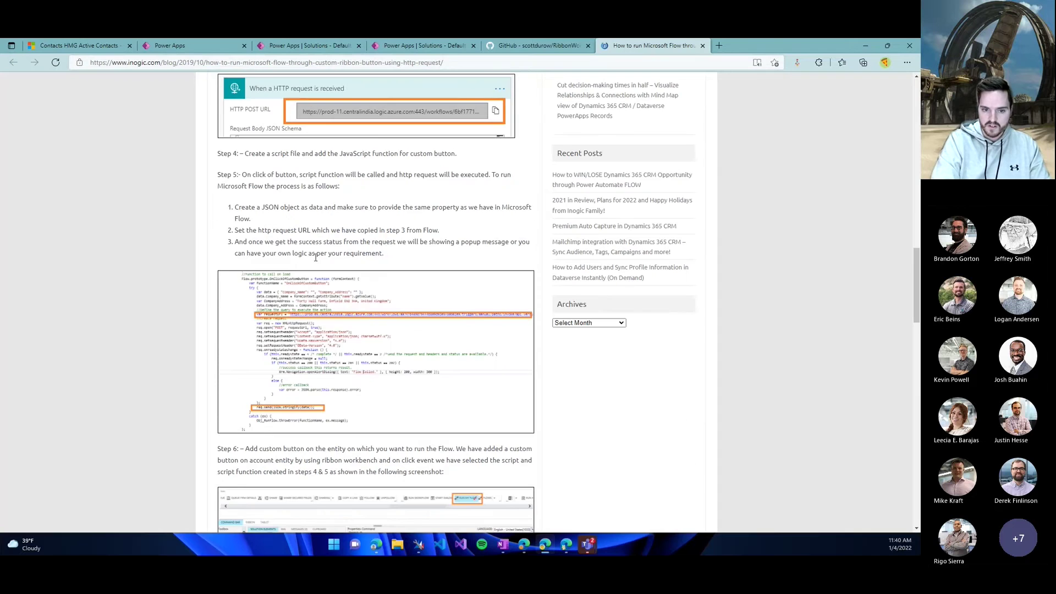
{"action": "scroll", "coordinate": [315, 258], "scroll_direction": "up", "scroll_amount": 15}
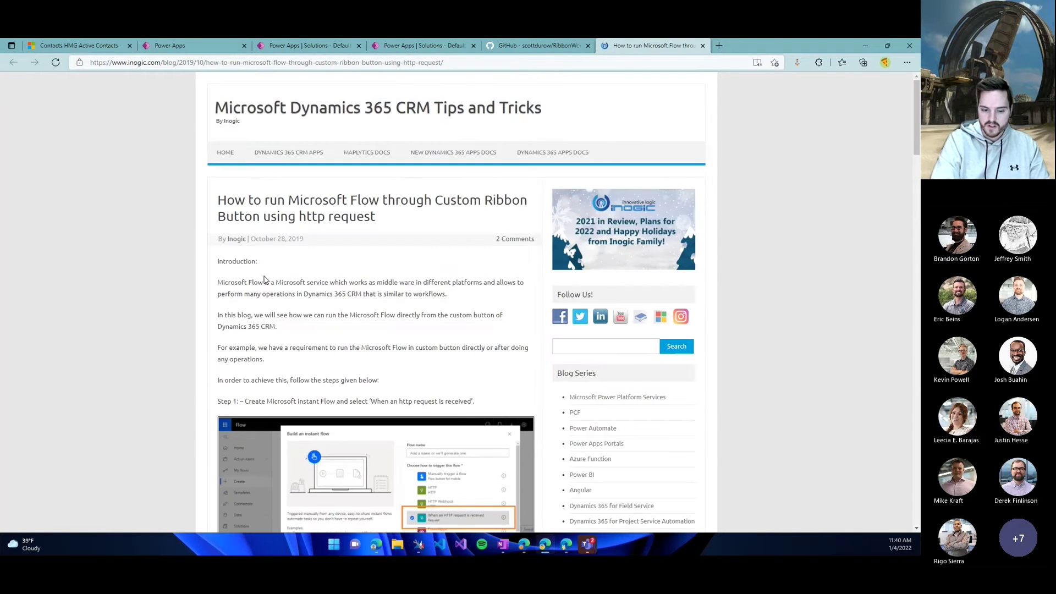
{"action": "scroll", "coordinate": [147, 285], "scroll_direction": "down", "scroll_amount": 4}
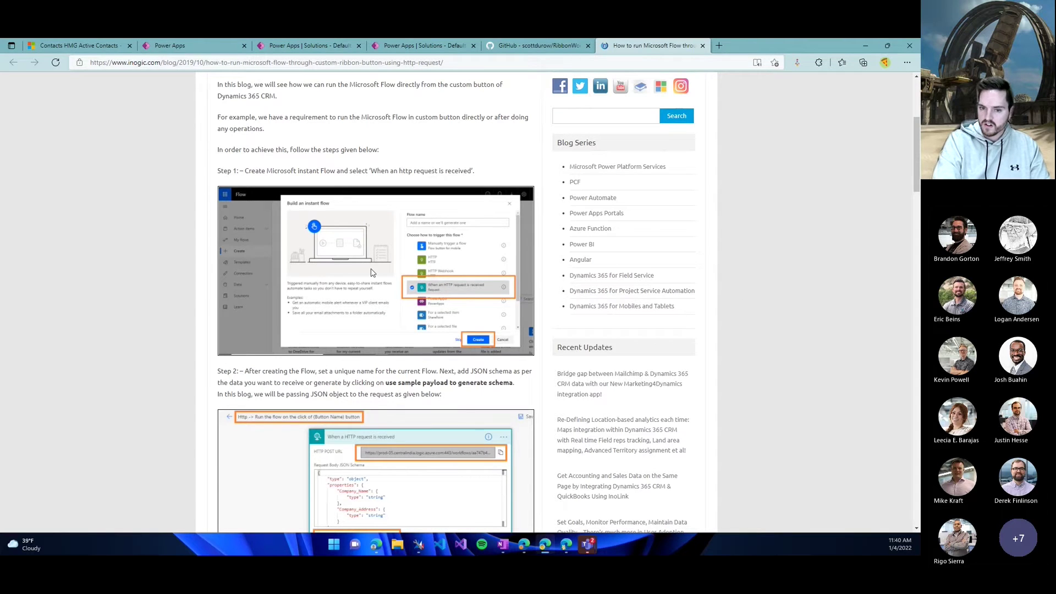
{"action": "scroll", "coordinate": [371, 272], "scroll_direction": "down", "scroll_amount": 10}
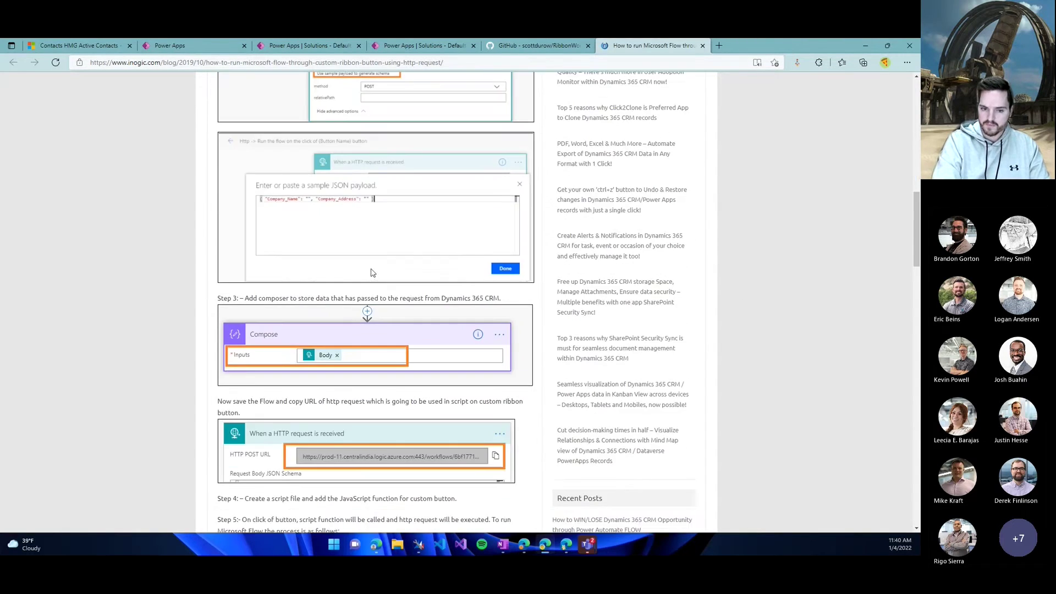
{"action": "scroll", "coordinate": [378, 145], "scroll_direction": "up", "scroll_amount": 2}
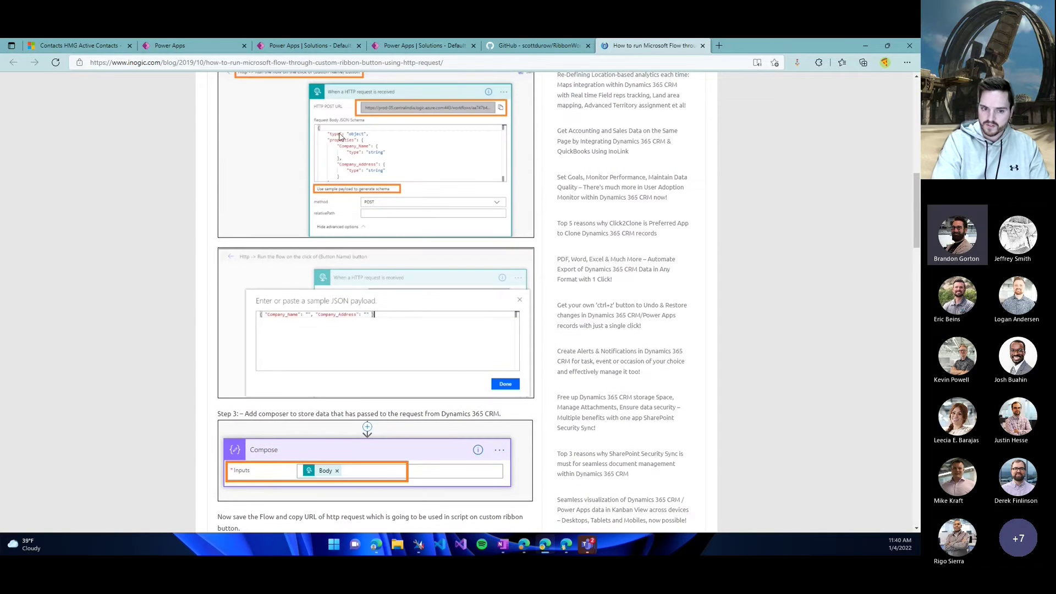
{"action": "scroll", "coordinate": [312, 177], "scroll_direction": "down", "scroll_amount": 7}
{"action": "scroll", "coordinate": [341, 215], "scroll_direction": "up", "scroll_amount": 1}
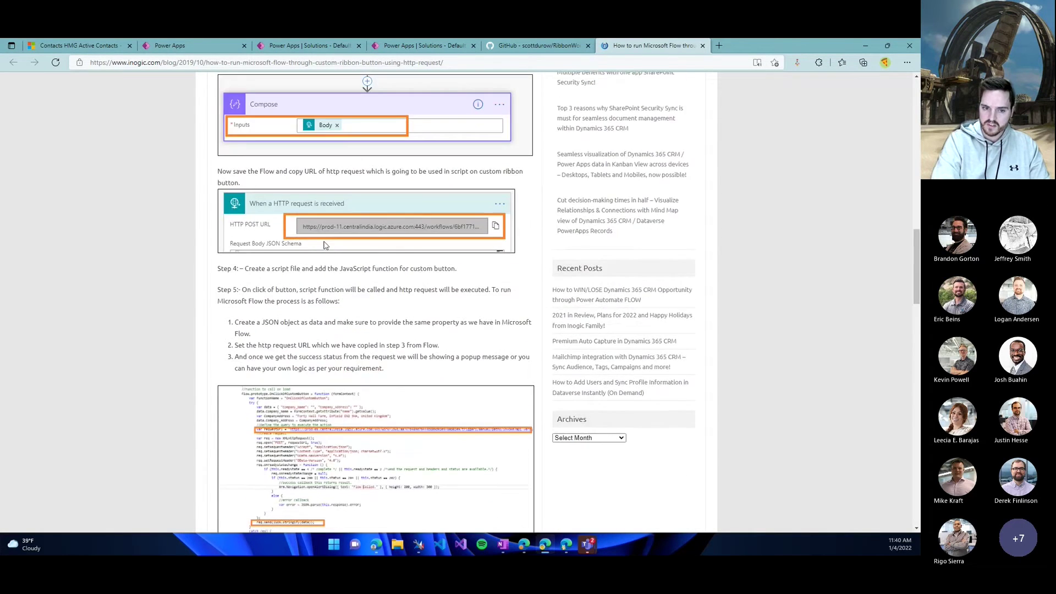
{"action": "scroll", "coordinate": [374, 247], "scroll_direction": "down", "scroll_amount": 3}
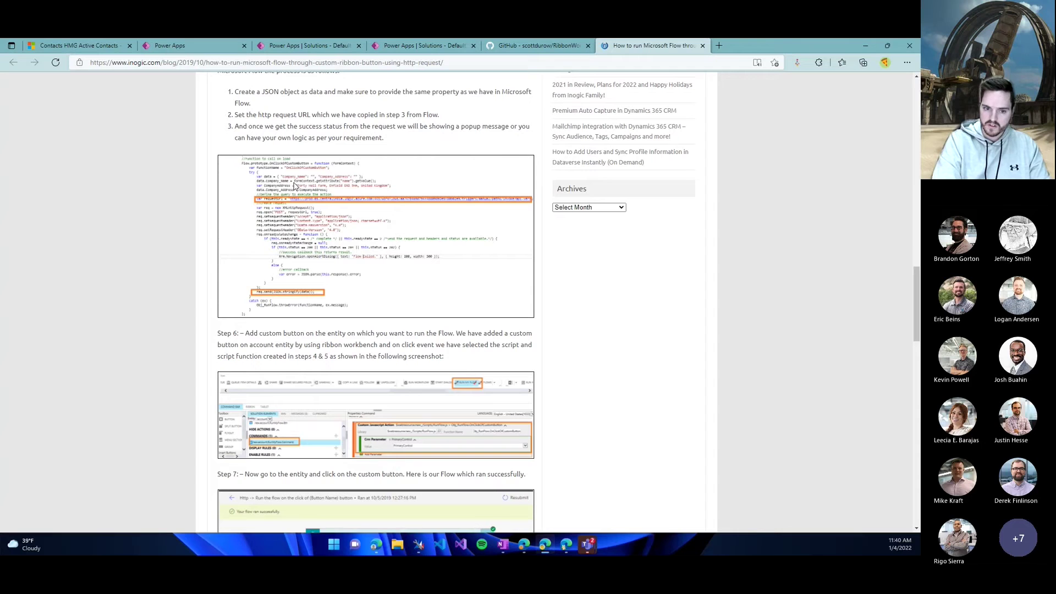
{"action": "scroll", "coordinate": [302, 258], "scroll_direction": "down", "scroll_amount": 2}
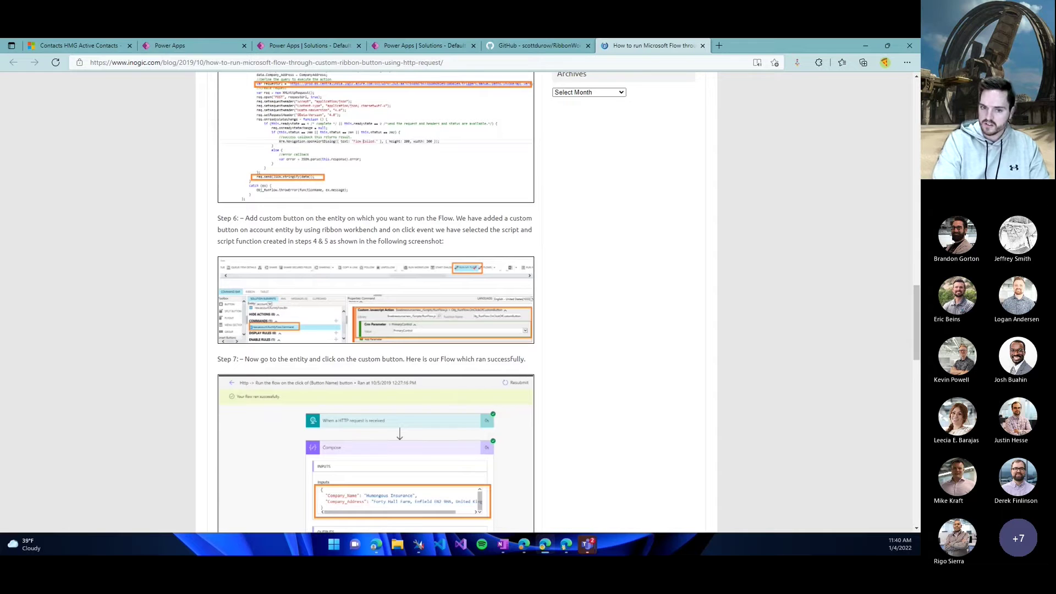
Step: View Ribbon Workbench in XrmToolBox, and go back to the browser to view the scottdurow/RibbonWorkbench repository on GitHub
{"action": "left_click", "coordinate": [419, 545]}
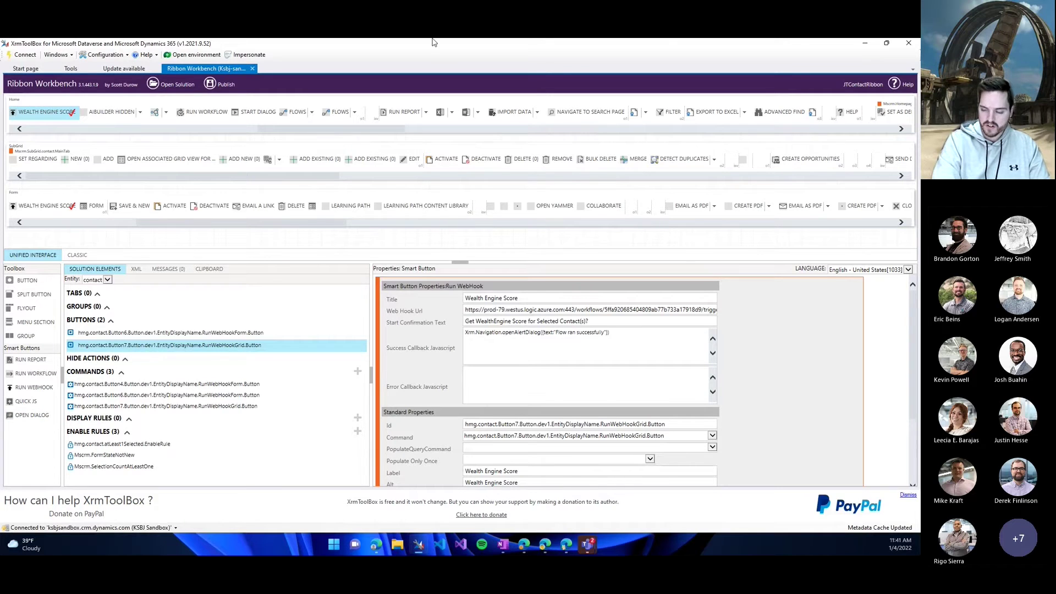
{"action": "left_click", "coordinate": [865, 43]}
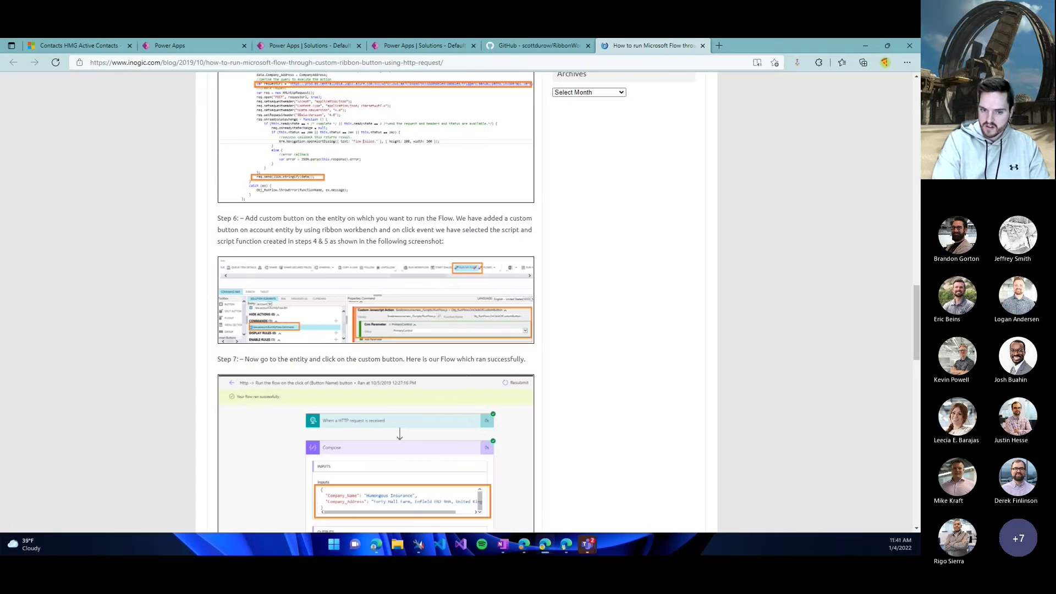
{"action": "left_click", "coordinate": [182, 45]}
{"action": "left_click", "coordinate": [550, 45]}
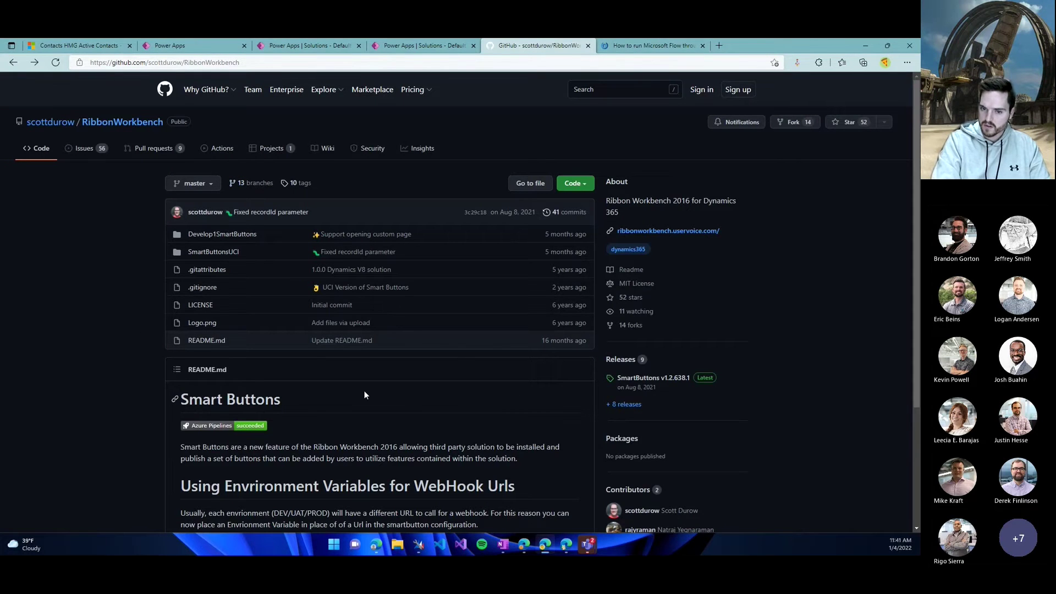
Step: Look at the Develop1 SmartButtons entry among the Power Apps solutions and return to the contacts list
{"action": "left_click", "coordinate": [409, 45]}
{"action": "left_click", "coordinate": [308, 45]}
{"action": "left_click", "coordinate": [181, 46]}
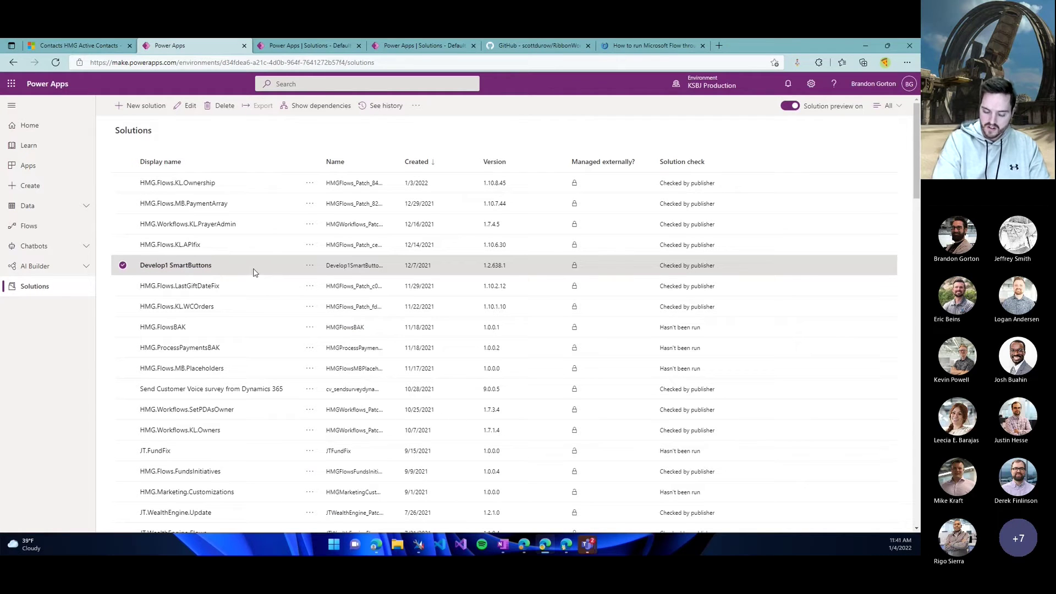
{"action": "left_click", "coordinate": [107, 43]}
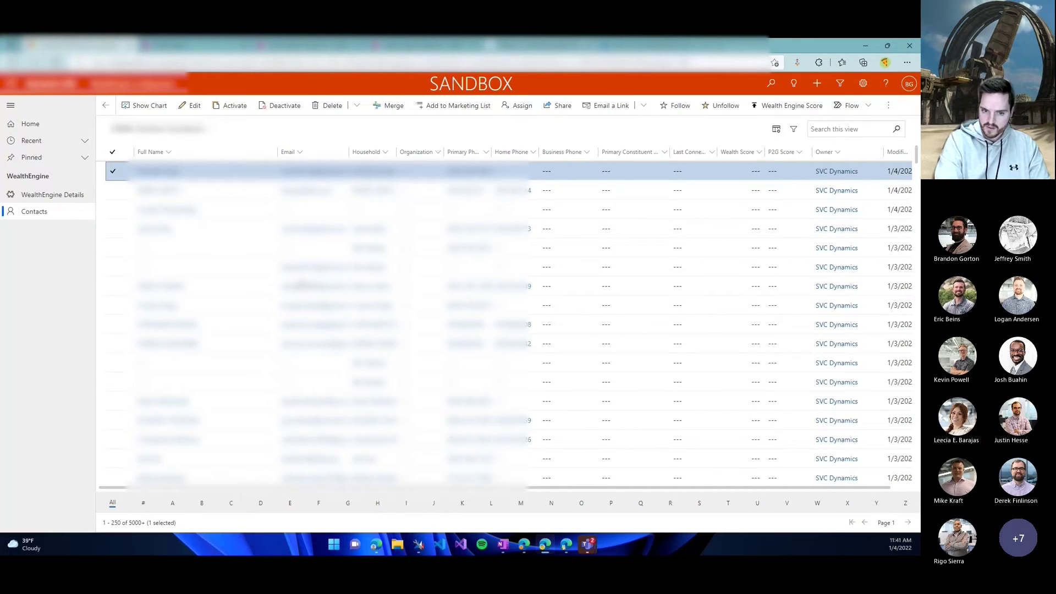
Step: Switch to XrmToolBox and examine the Run WebHook smart button type and the grid button's Web Hook Url
{"action": "left_click", "coordinate": [416, 544]}
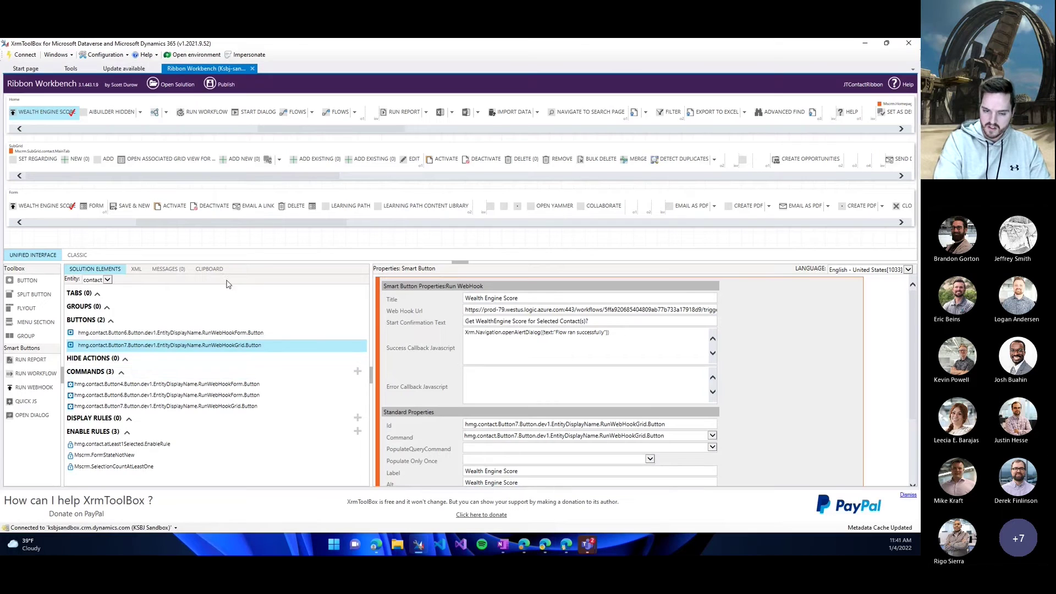
{"action": "mouse_move", "coordinate": [27, 388]}
{"action": "left_mouse_down"}
{"action": "mouse_move", "coordinate": [83, 393]}
{"action": "mouse_move", "coordinate": [232, 222]}
{"action": "mouse_move", "coordinate": [249, 209]}
{"action": "mouse_move", "coordinate": [287, 208]}
{"action": "mouse_move", "coordinate": [85, 355]}
{"action": "mouse_move", "coordinate": [22, 375]}
{"action": "mouse_move", "coordinate": [33, 389]}
{"action": "left_mouse_up"}
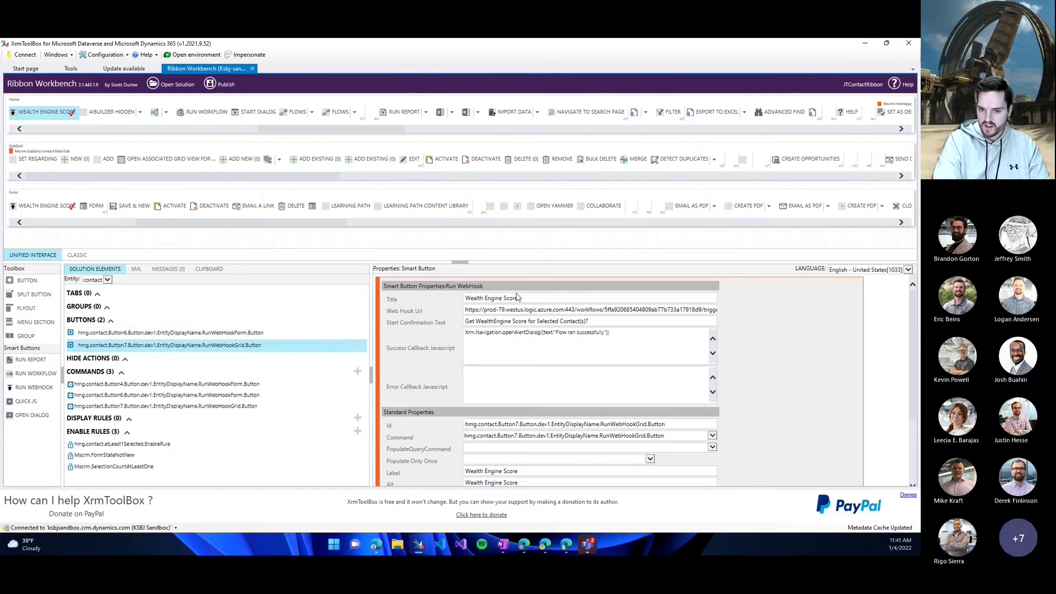
{"action": "left_click_drag", "start_coordinate": [466, 309], "coordinate": [537, 310]}
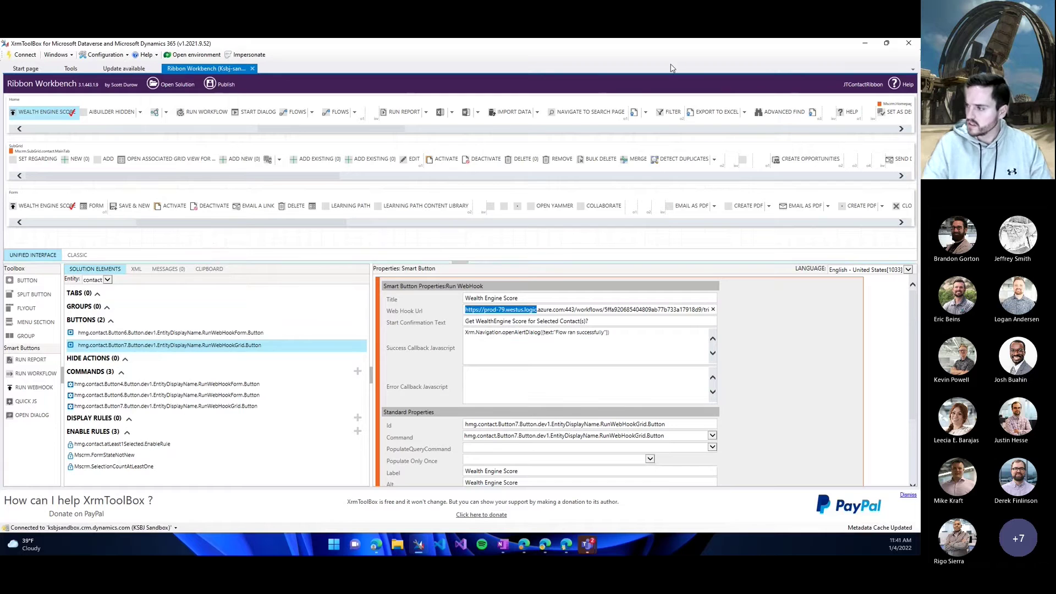
Step: Examine the Get Contact WealthEngine Score and Wealth Engine Score on Contact Ribbon flows in the browser, and return to the contacts list
{"action": "left_click", "coordinate": [867, 44]}
{"action": "left_click", "coordinate": [307, 45]}
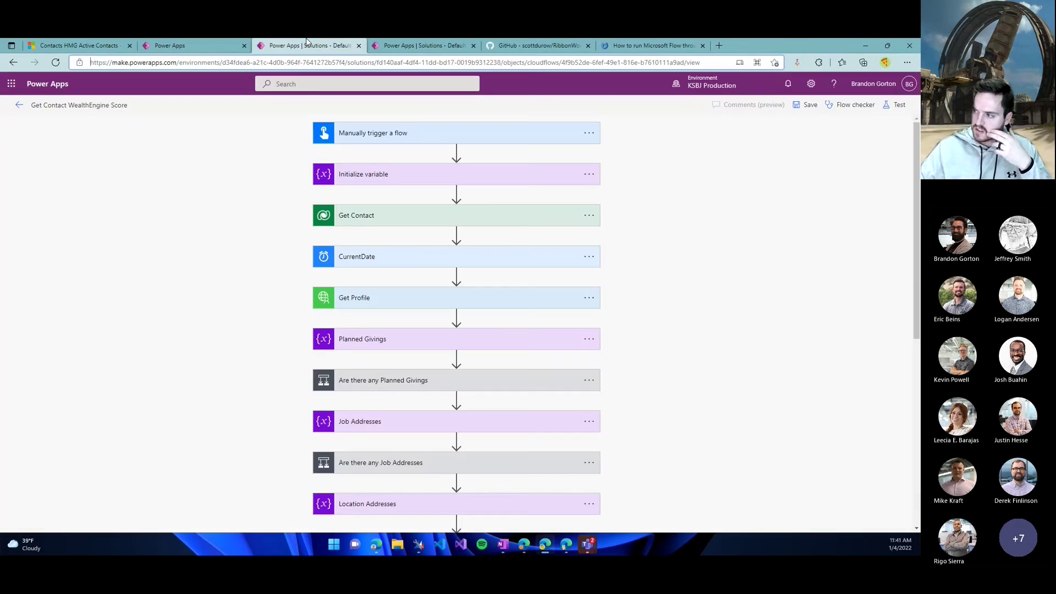
{"action": "left_click", "coordinate": [395, 44]}
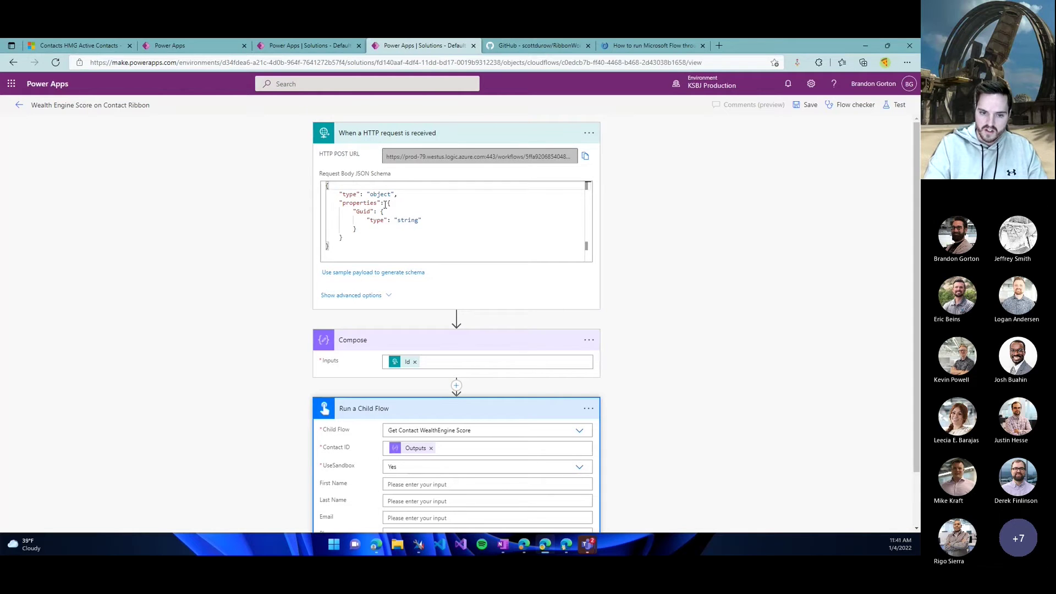
{"action": "left_click", "coordinate": [83, 45]}
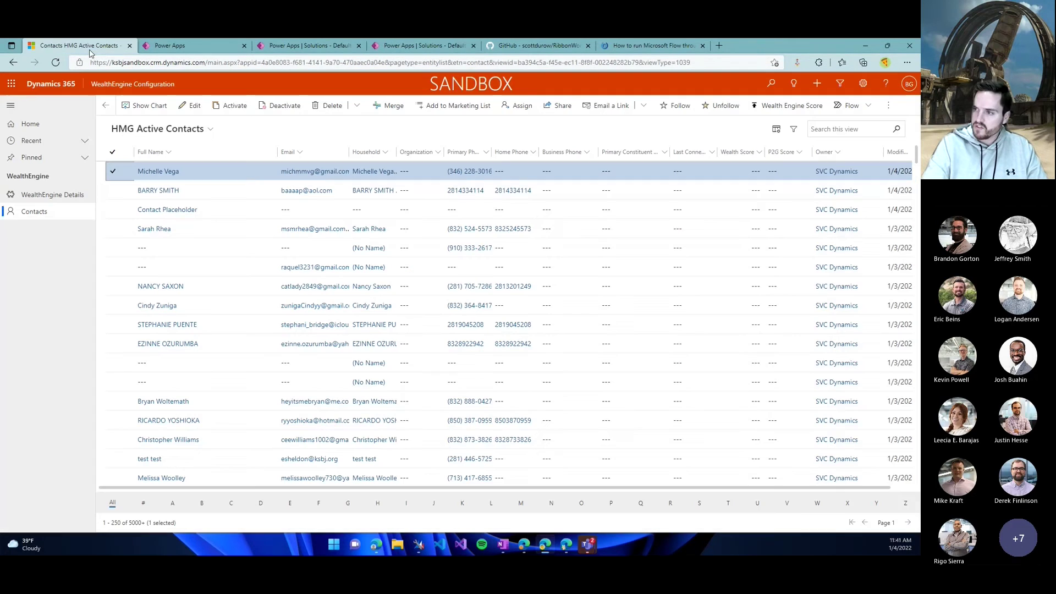
Step: Switch to XrmToolBox and review the grid button's confirmation text, success callback and standard properties
{"action": "left_click", "coordinate": [418, 545]}
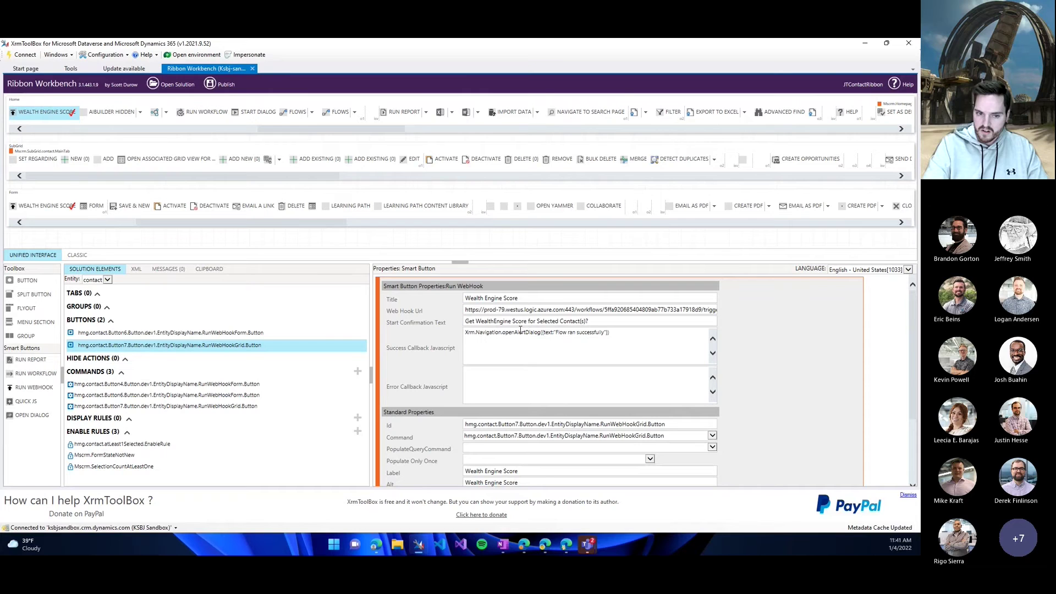
{"action": "scroll", "coordinate": [577, 389], "scroll_direction": "down", "scroll_amount": 3}
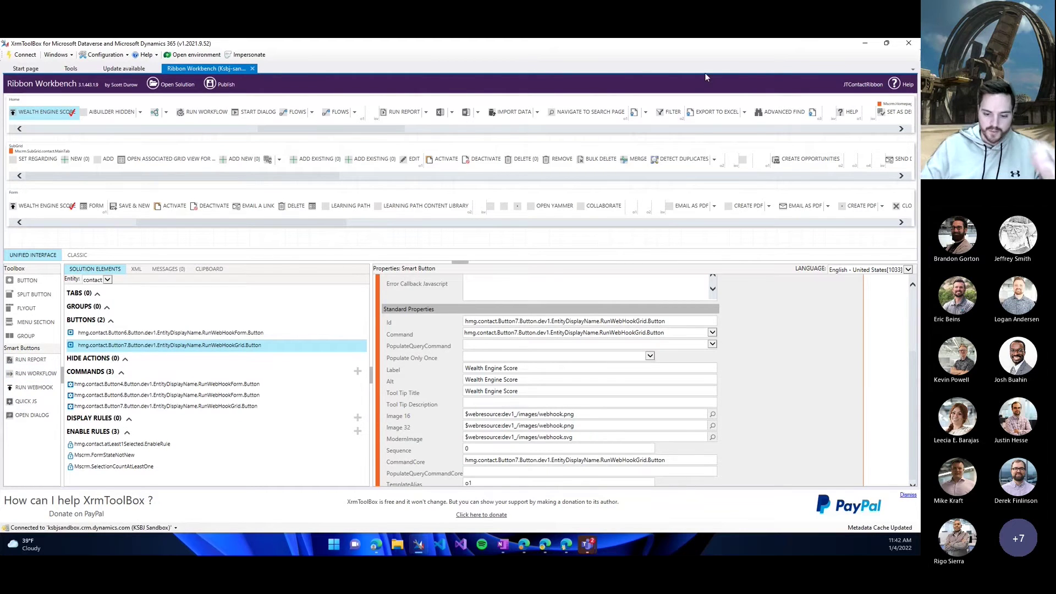
{"action": "left_click", "coordinate": [865, 43]}
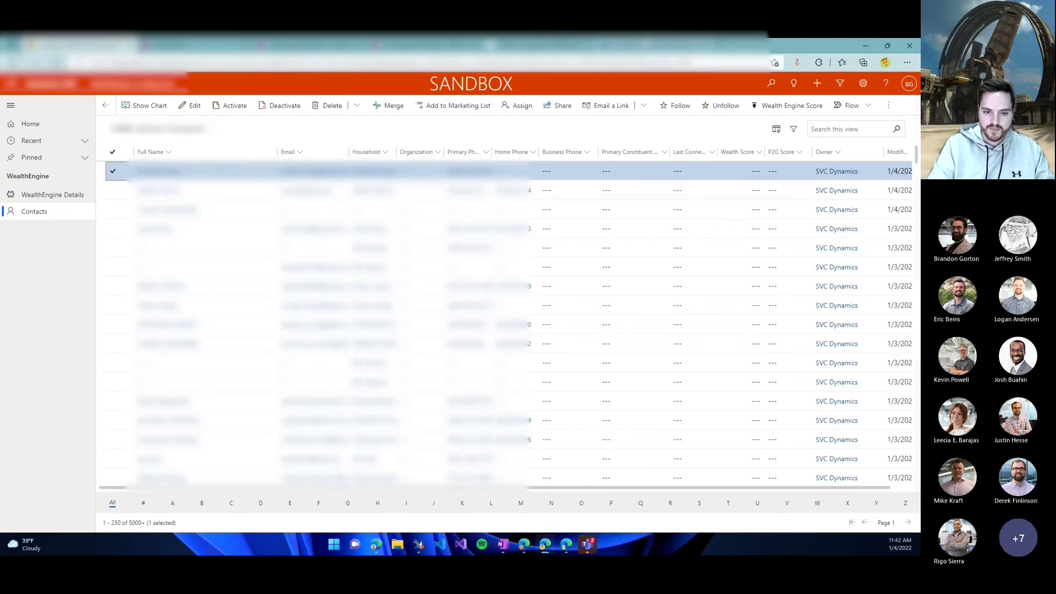
Step: Review the article's JavaScript sample, ribbon button setup and flow run result, and return to the contacts list
{"action": "left_click", "coordinate": [655, 45]}
{"action": "scroll", "coordinate": [297, 182], "scroll_direction": "up", "scroll_amount": 3}
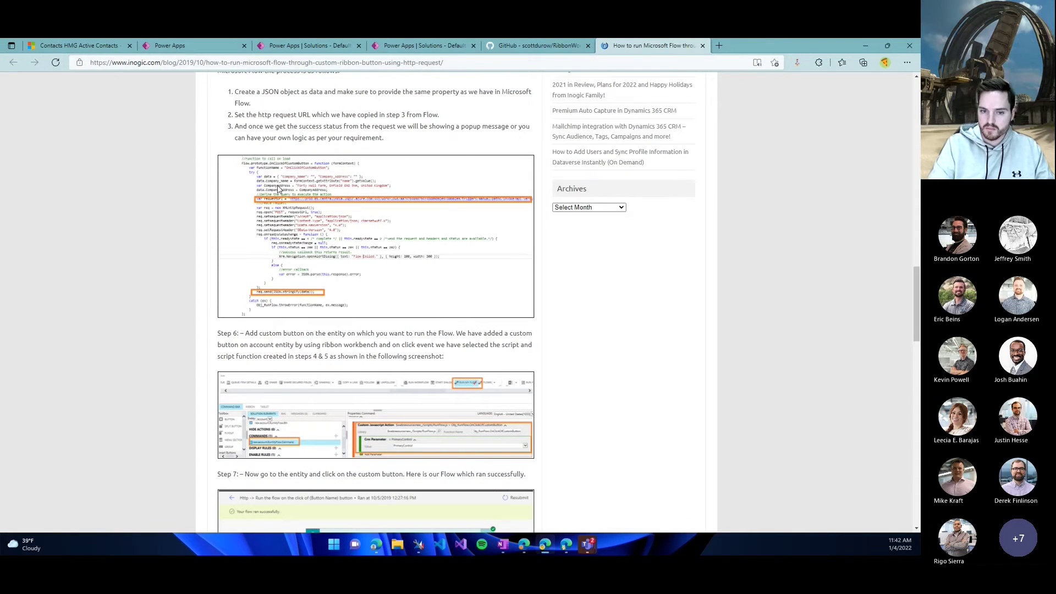
{"action": "scroll", "coordinate": [278, 299], "scroll_direction": "down", "scroll_amount": 2}
{"action": "scroll", "coordinate": [322, 330], "scroll_direction": "down", "scroll_amount": 4}
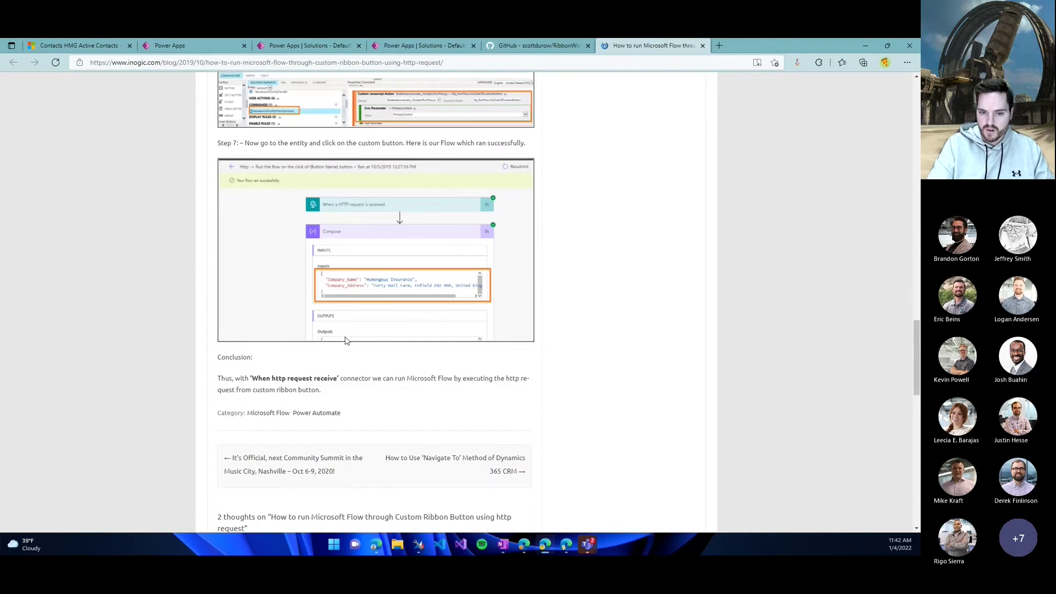
{"action": "scroll", "coordinate": [316, 329], "scroll_direction": "up", "scroll_amount": 2}
{"action": "scroll", "coordinate": [316, 329], "scroll_direction": "up", "scroll_amount": 3}
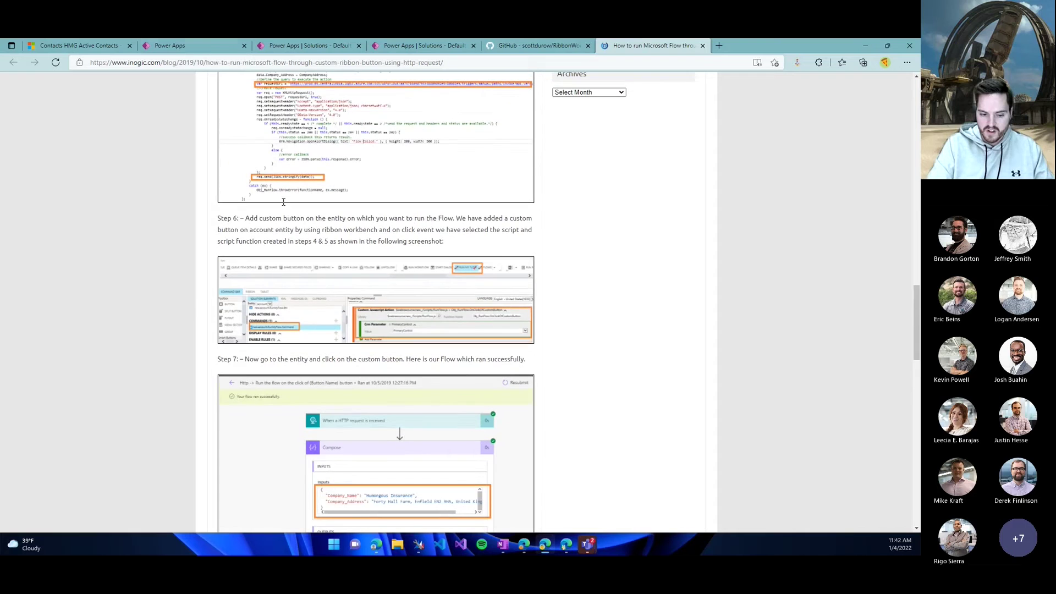
{"action": "left_click", "coordinate": [110, 46]}
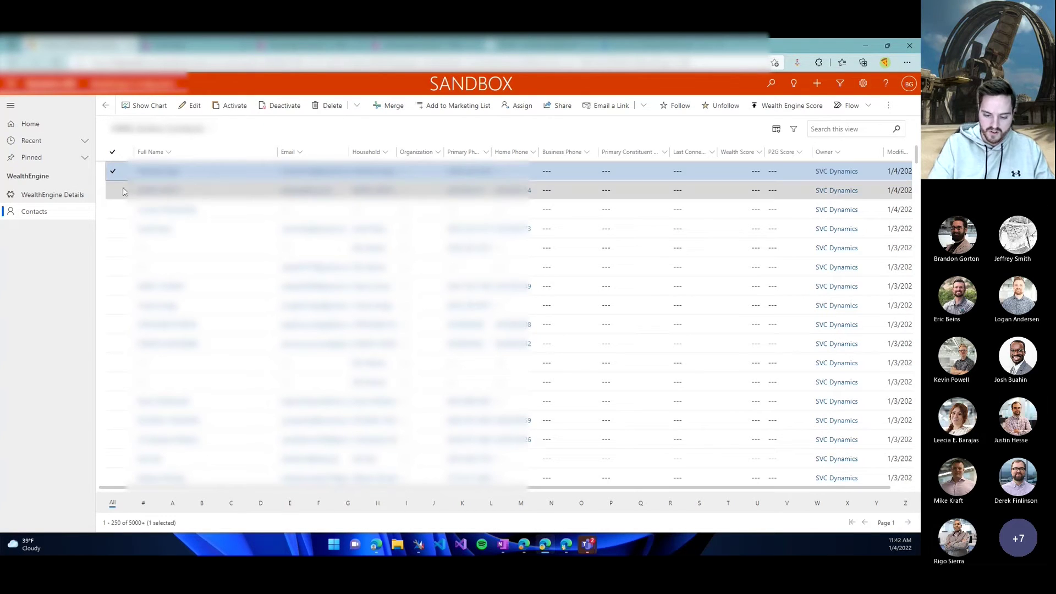
{"action": "left_click", "coordinate": [865, 47]}
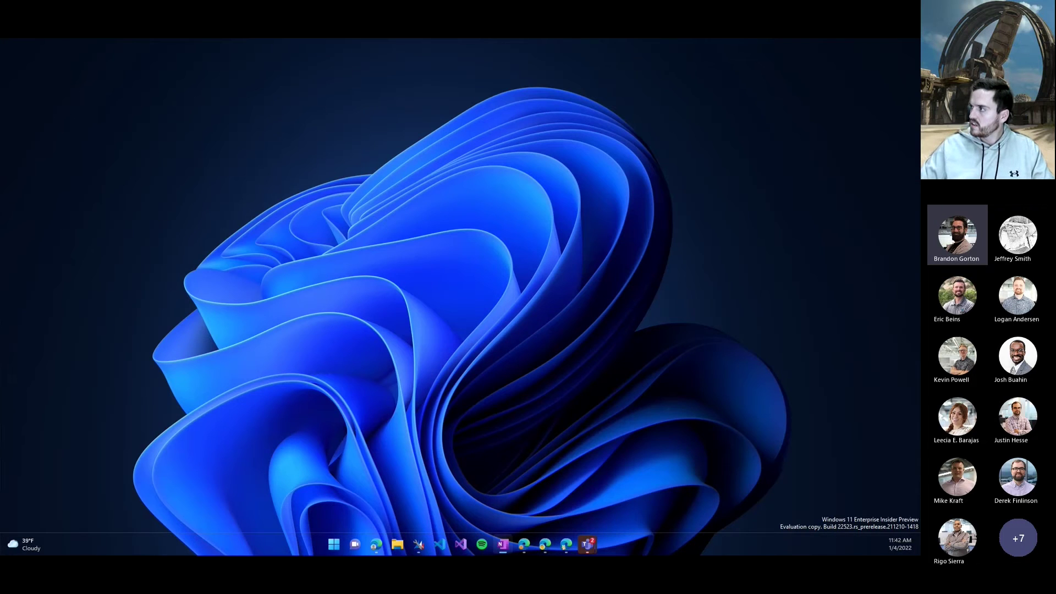
{"action": "left_click", "coordinate": [418, 545]}
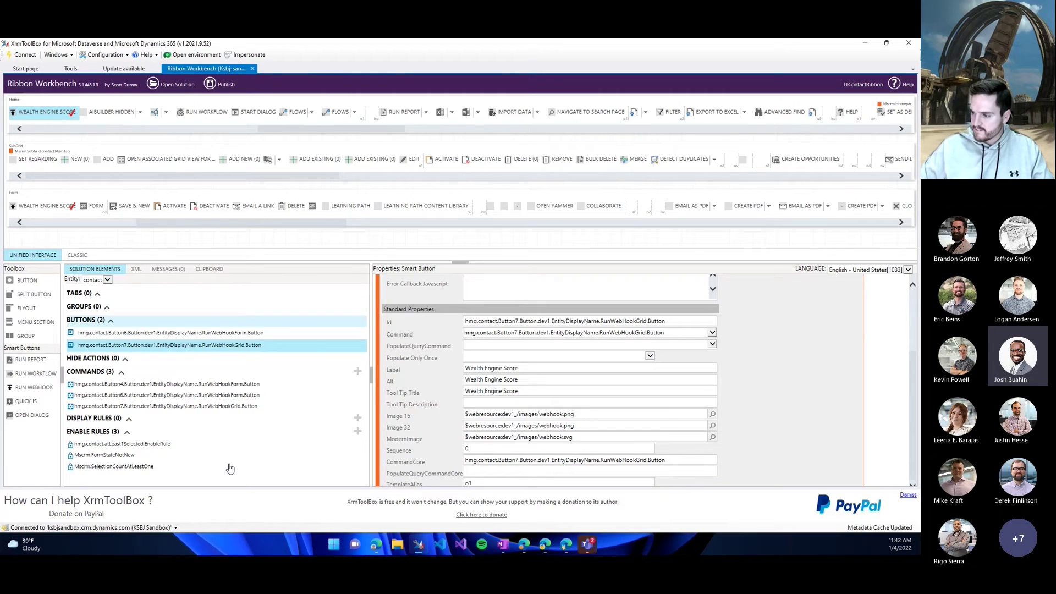
{"action": "left_click_drag", "start_coordinate": [861, 46], "coordinate": [862, 48]}
{"action": "left_click", "coordinate": [863, 48]}
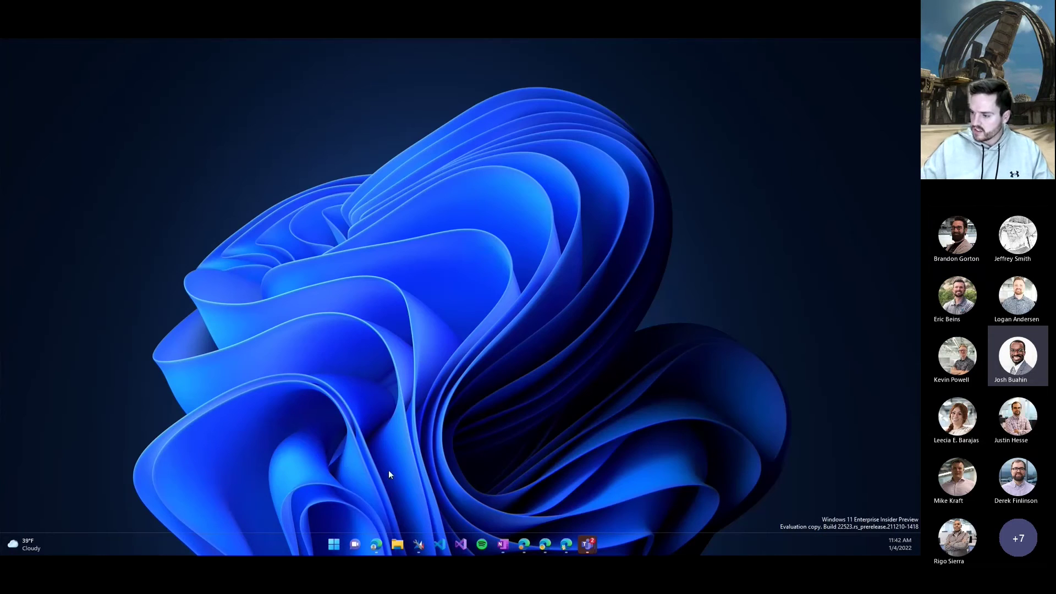
Step: Compare the ribbon flow's HTTP POST URL in Power Apps with the grid button's Web Hook Url in Ribbon Workbench
{"action": "left_click", "coordinate": [524, 546]}
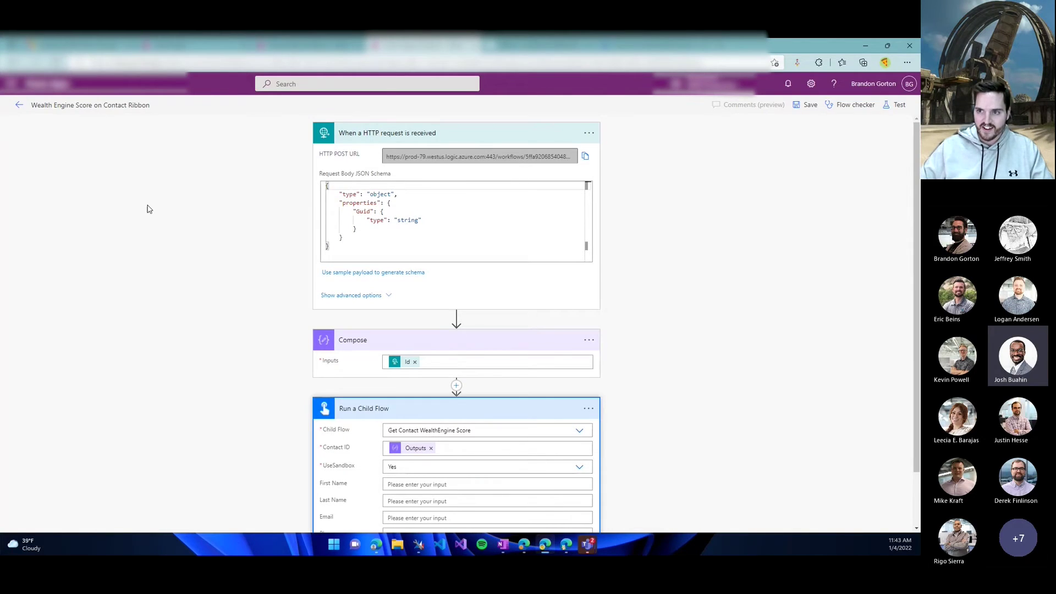
{"action": "left_click_drag", "start_coordinate": [437, 157], "coordinate": [445, 158]}
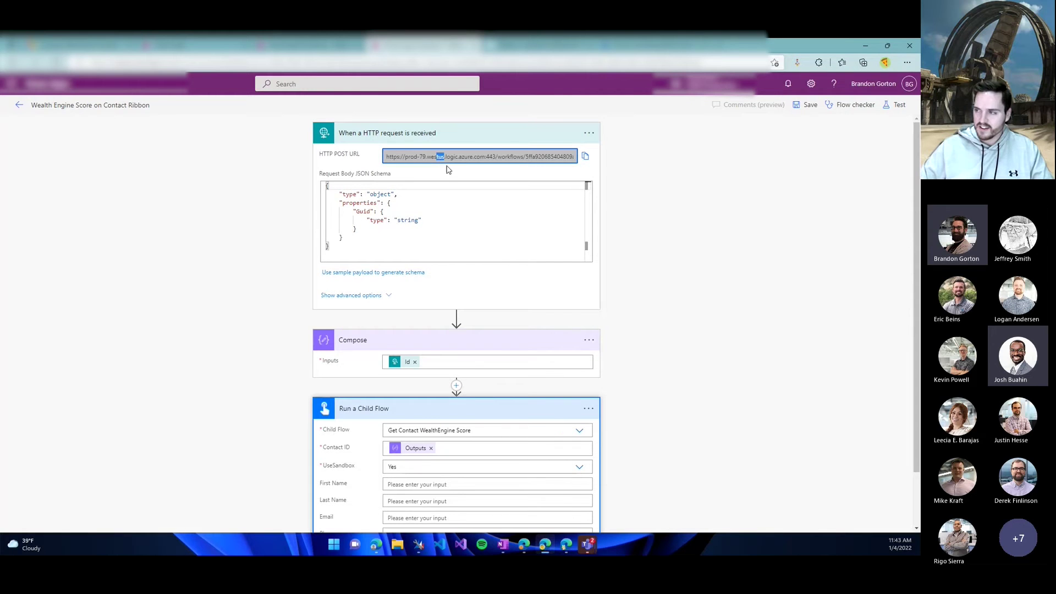
{"action": "left_click", "coordinate": [418, 546]}
{"action": "scroll", "coordinate": [428, 363], "scroll_direction": "up", "scroll_amount": 3}
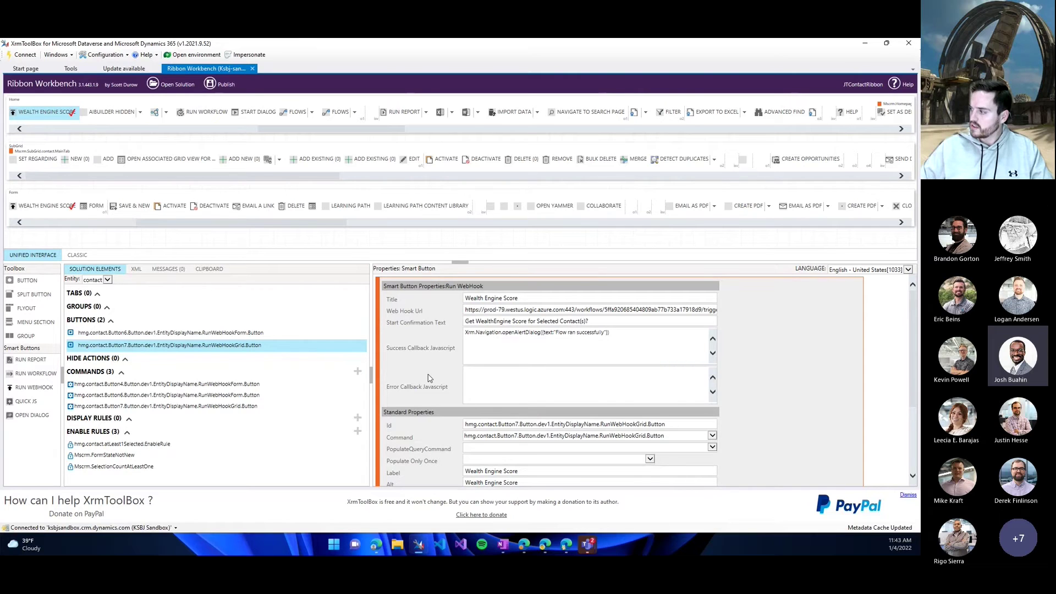
Step: Recheck the grid button's Web Hook Url in Ribbon Workbench against the HTTP request trigger of the Wealth Engine Score on Contact Ribbon flow
{"action": "left_click_drag", "start_coordinate": [466, 310], "coordinate": [485, 308]}
{"action": "left_click", "coordinate": [434, 335]}
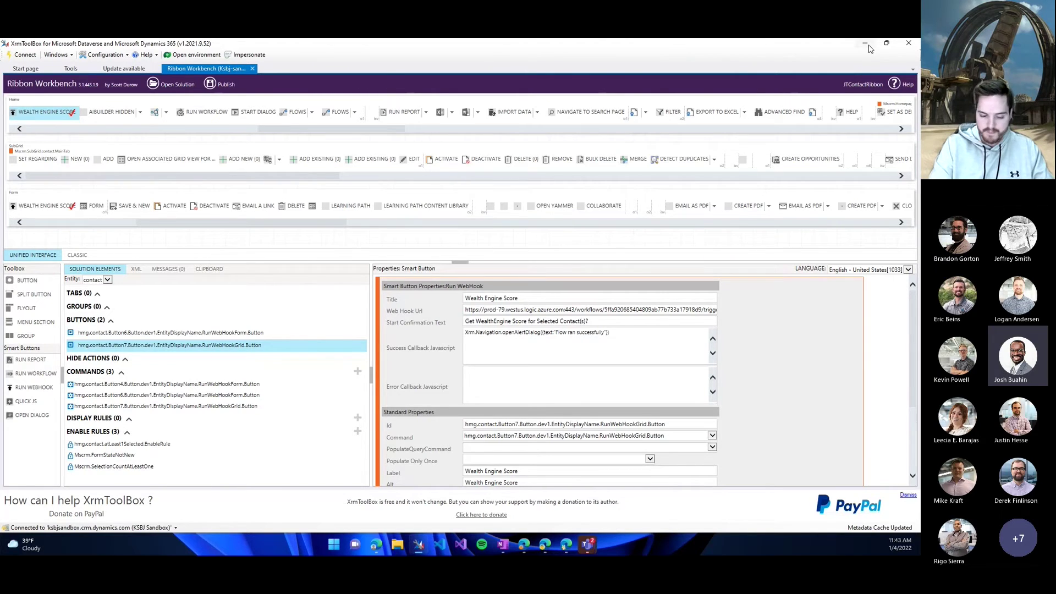
{"action": "key", "text": "alt+Tab"}
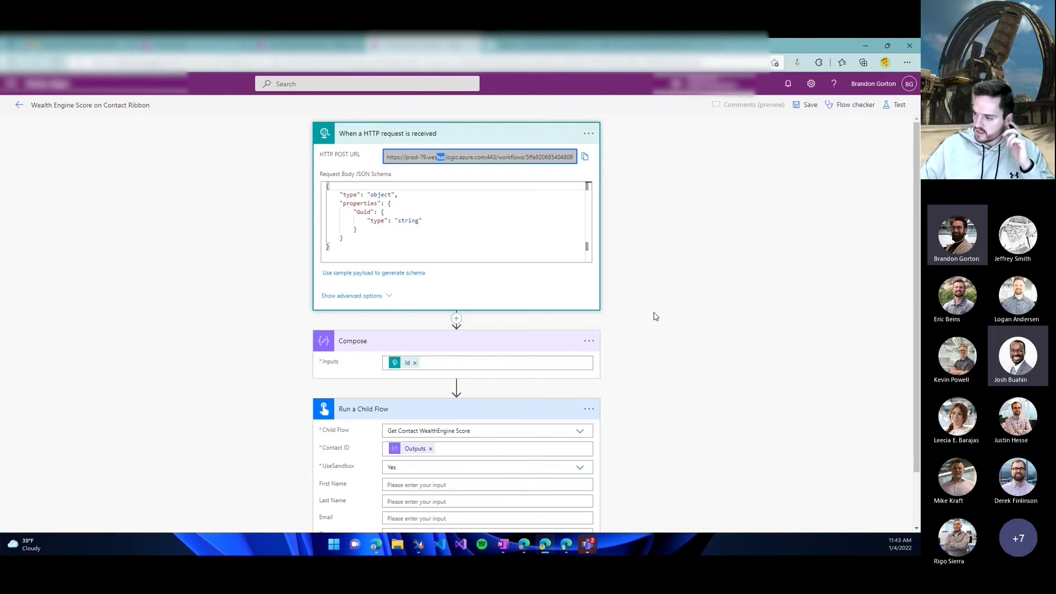
{"action": "left_click", "coordinate": [734, 145]}
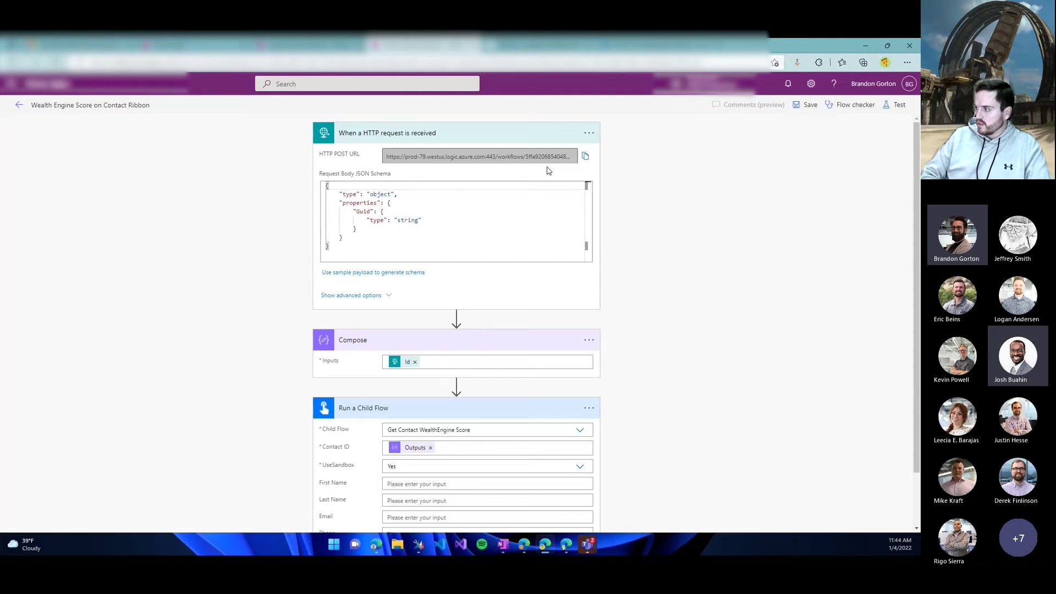
{"action": "left_click", "coordinate": [418, 544]}
{"action": "left_click_drag", "start_coordinate": [479, 310], "coordinate": [532, 313]}
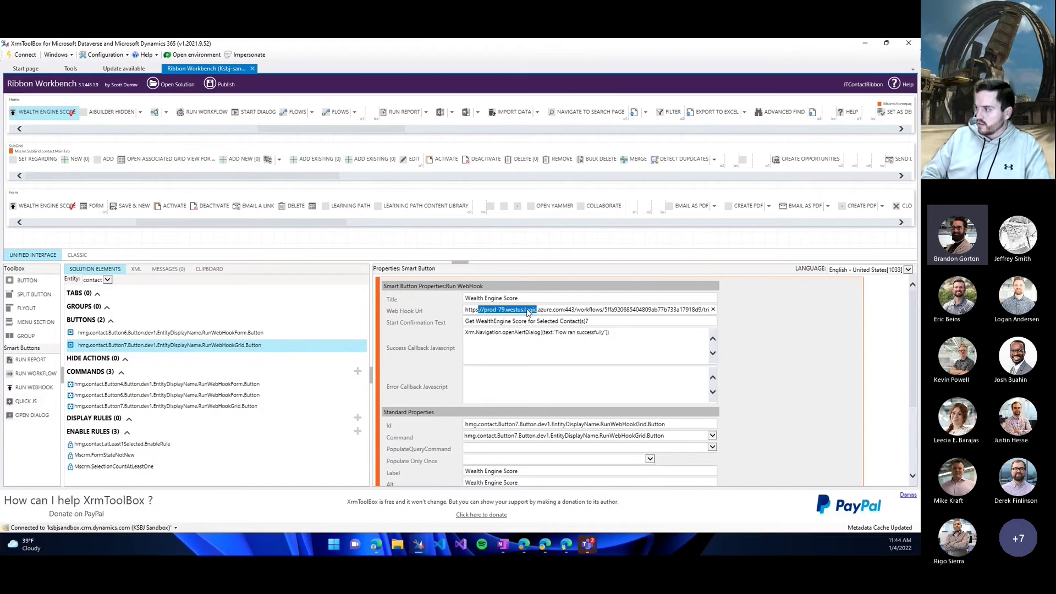
{"action": "left_click", "coordinate": [413, 318]}
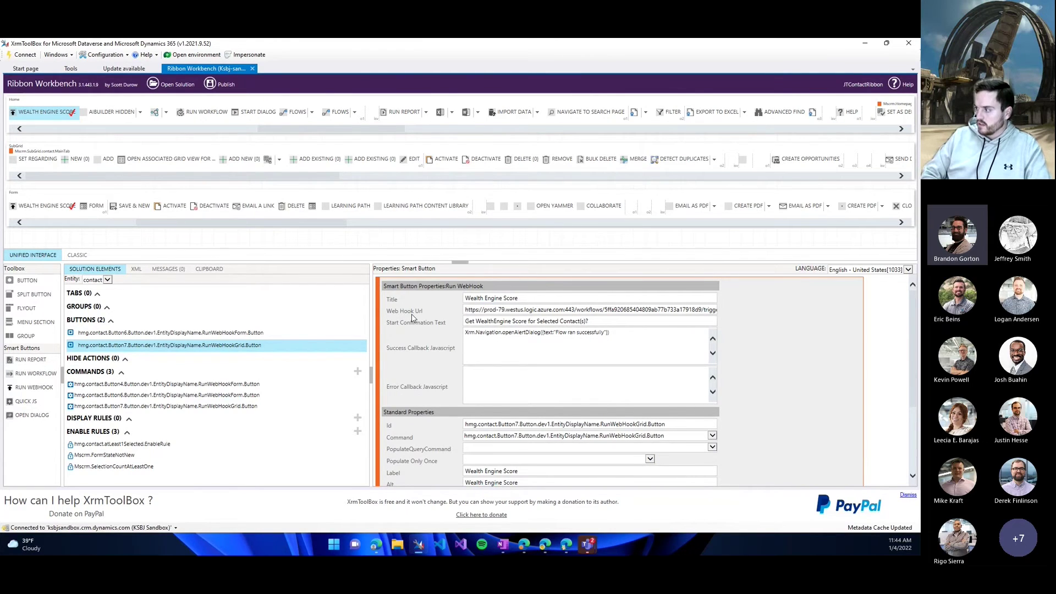
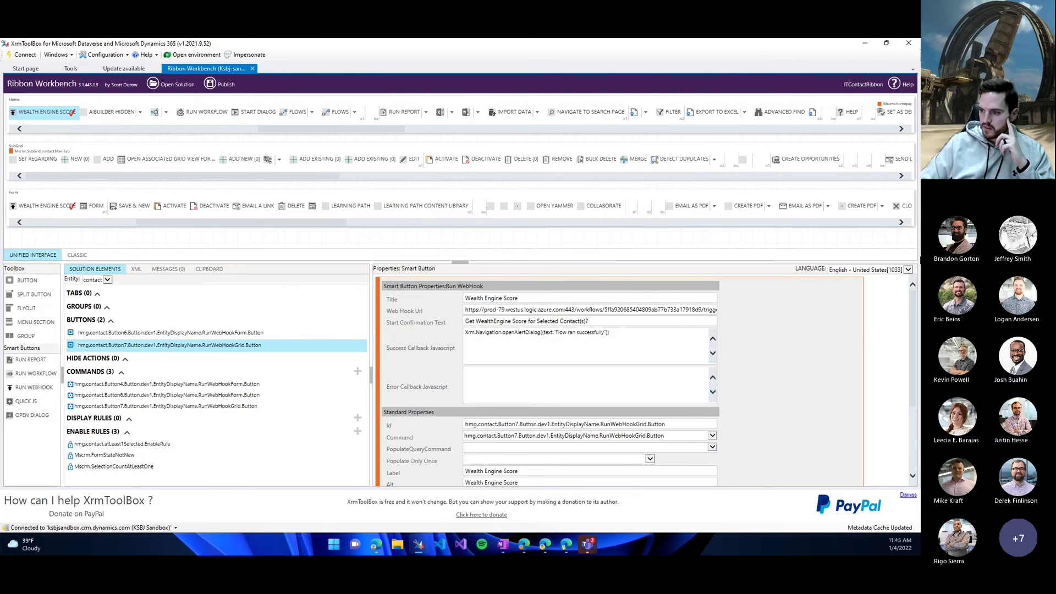
Step: Switch back to Power Apps in the browser and view the Develop1 SmartButtons entry in the solutions list
{"action": "left_click", "coordinate": [583, 546]}
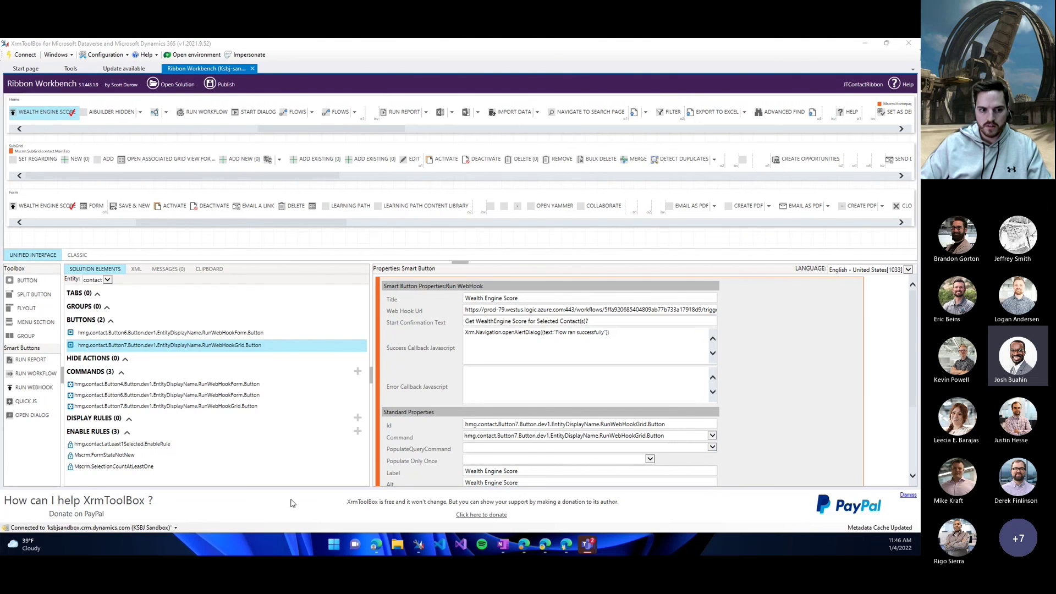
{"action": "left_click", "coordinate": [865, 43]}
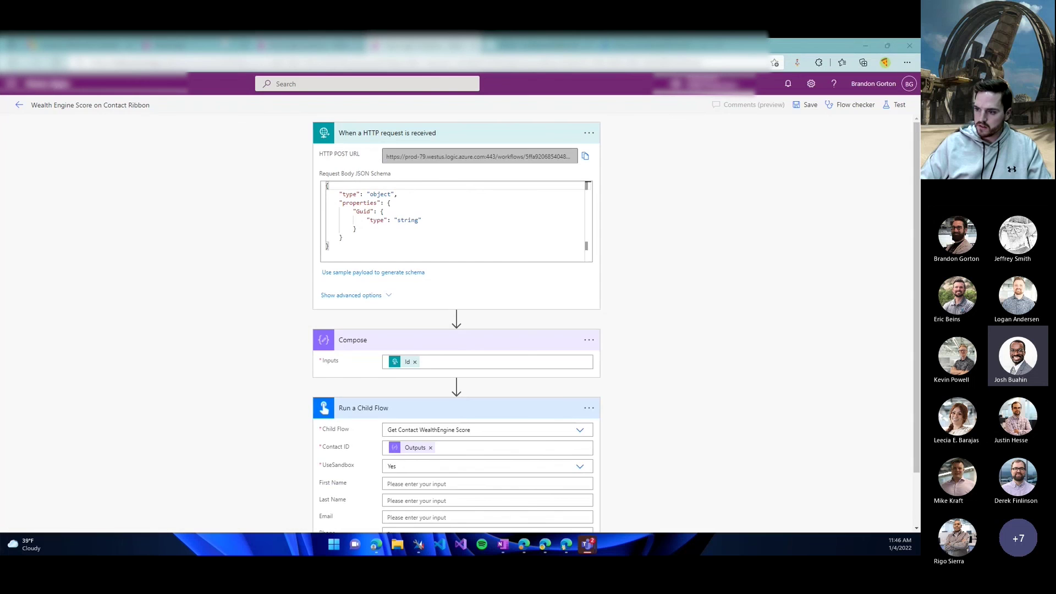
{"action": "left_click", "coordinate": [181, 44]}
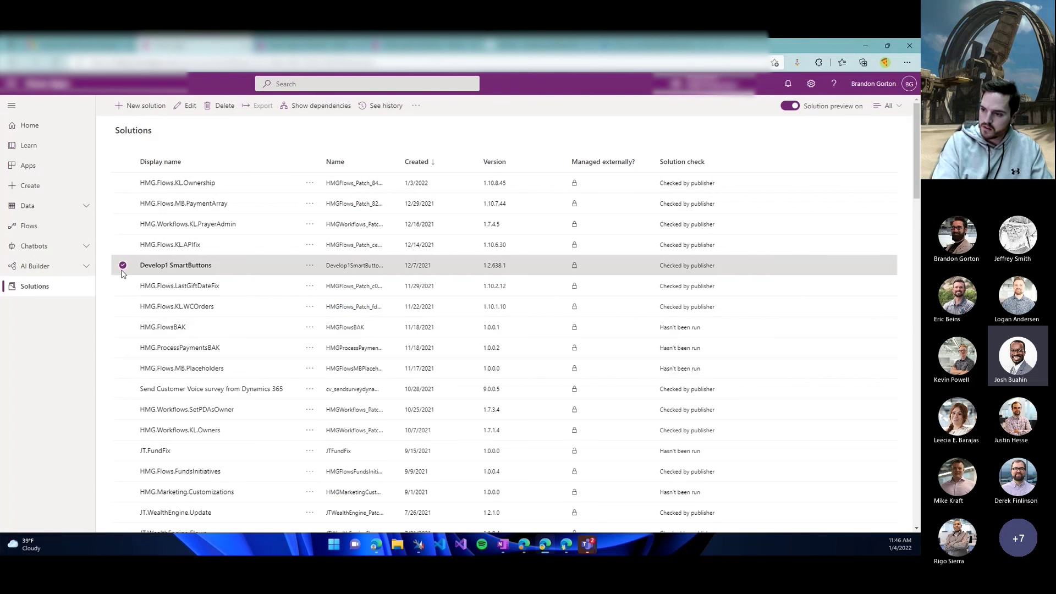